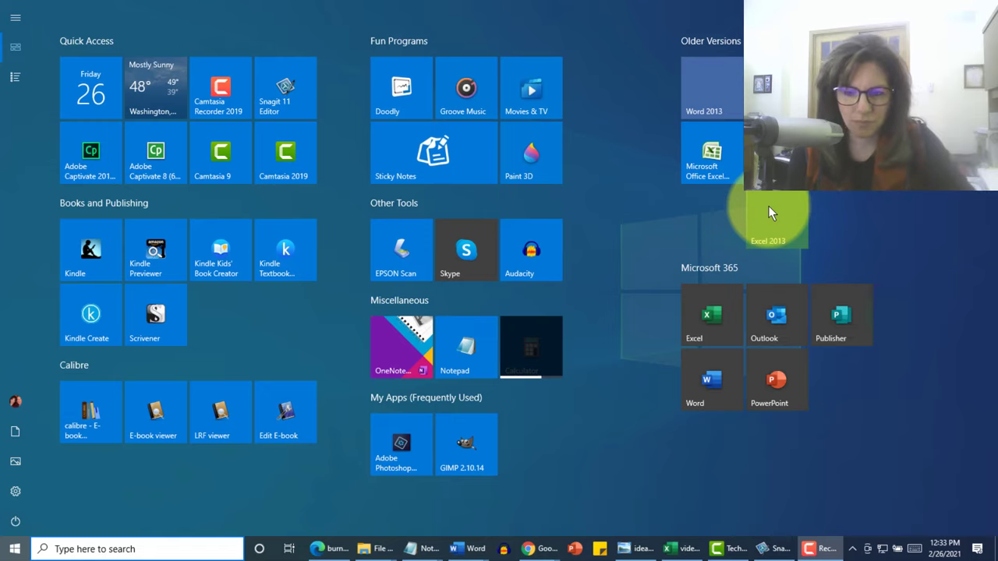
Step: Close the Start menu and cancel the Burn a Disc prompt, leaving a clear desktop
key("Escape")
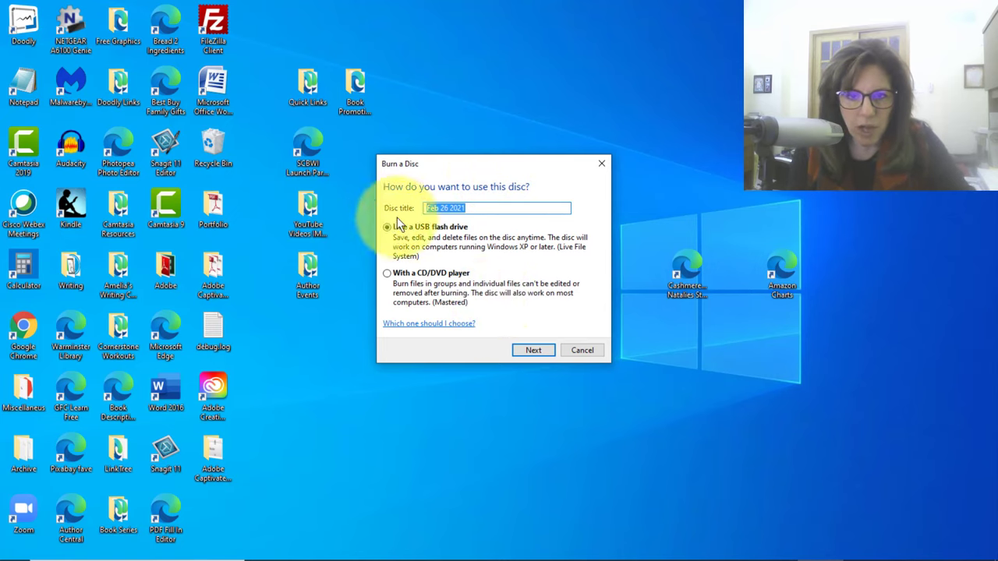
left_click(581, 351)
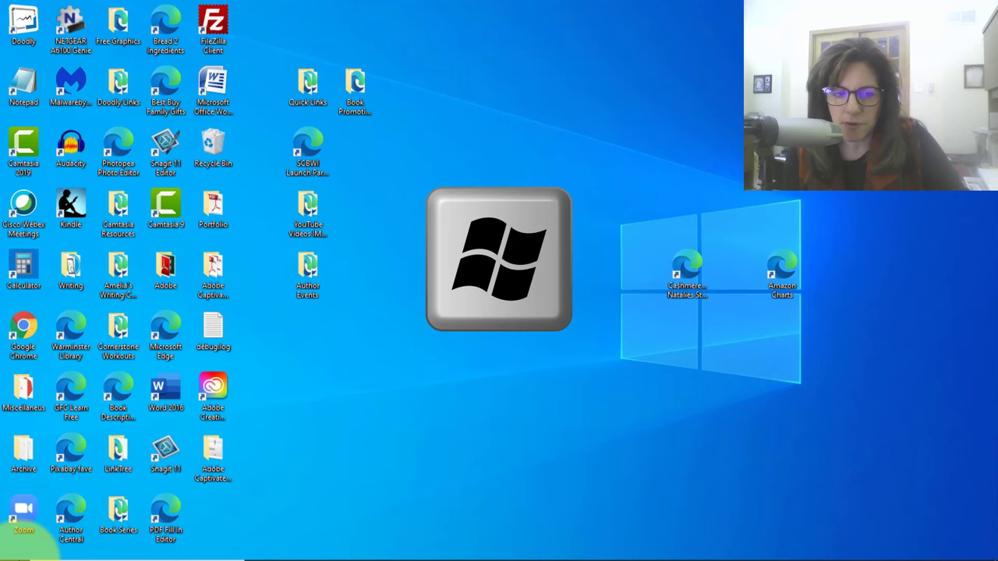
Step: Open File Explorer and format DVD drive D: as 'My Backup Files', like a USB flash drive
right_click(20, 551)
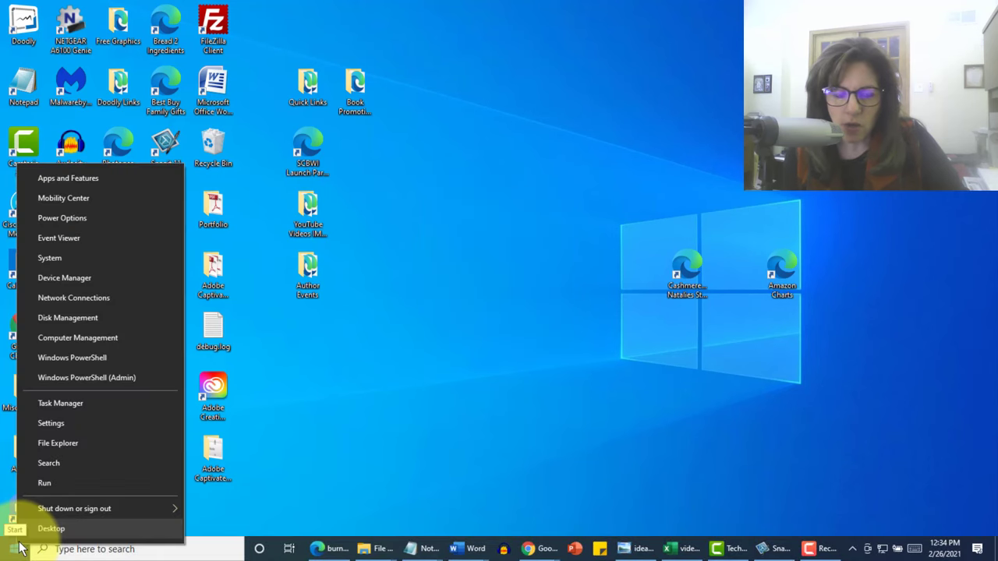
left_click(72, 443)
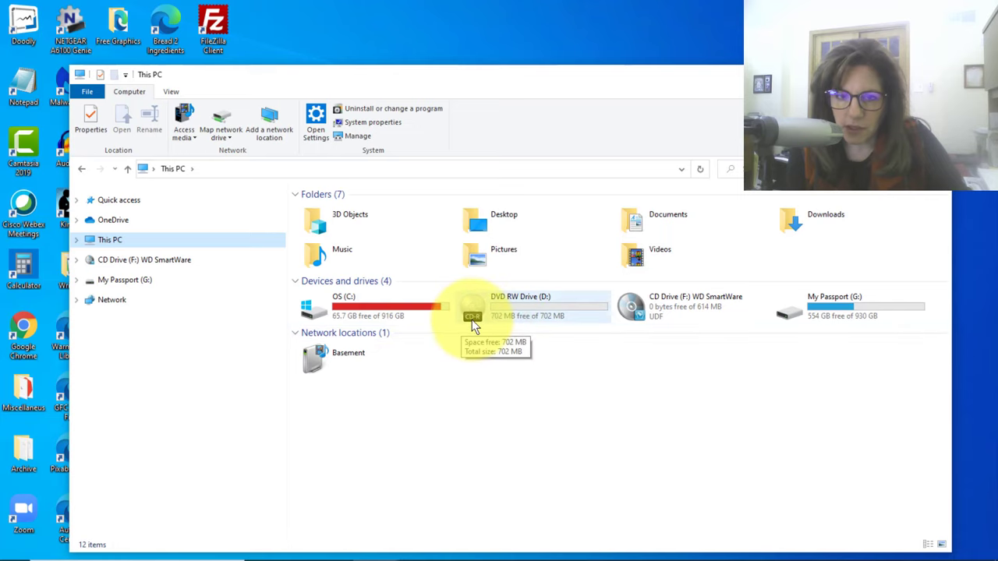
left_click(523, 304)
double_click(522, 302)
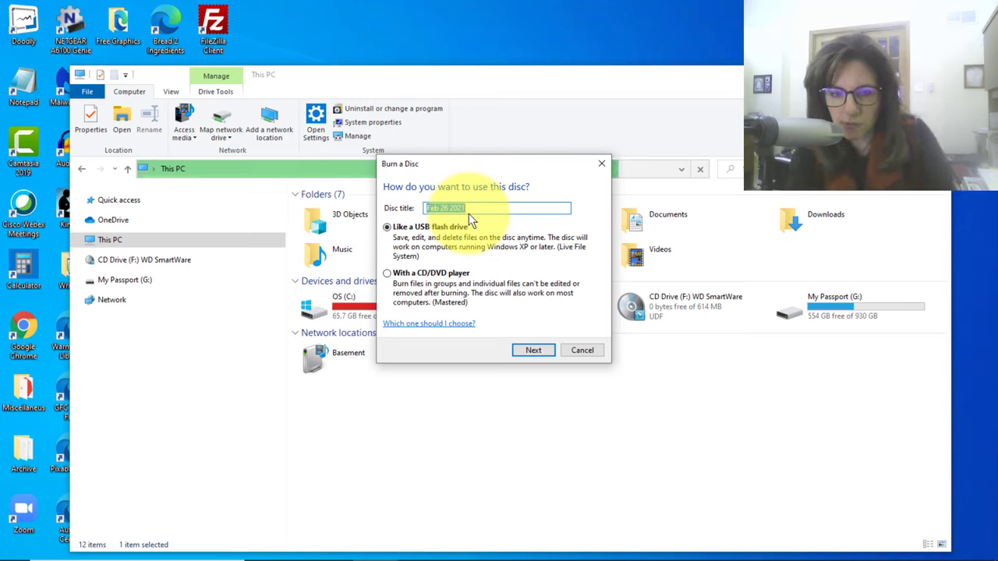
type("My B")
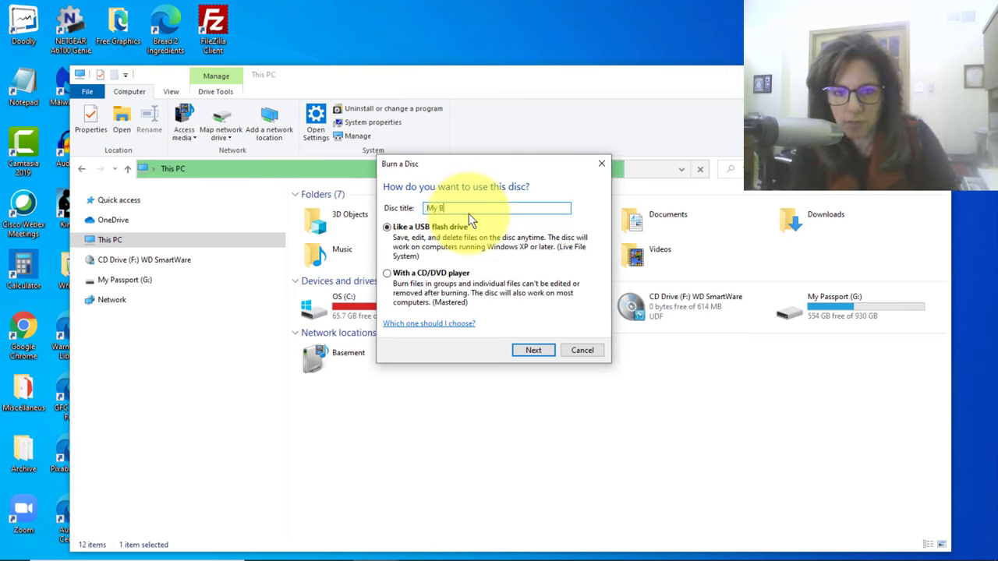
type("ackup Files")
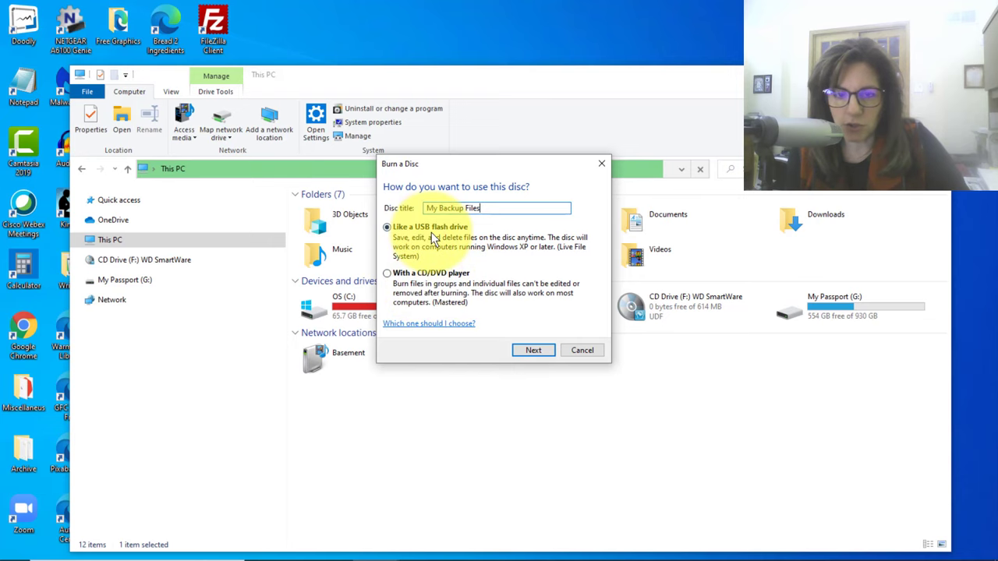
left_click(533, 351)
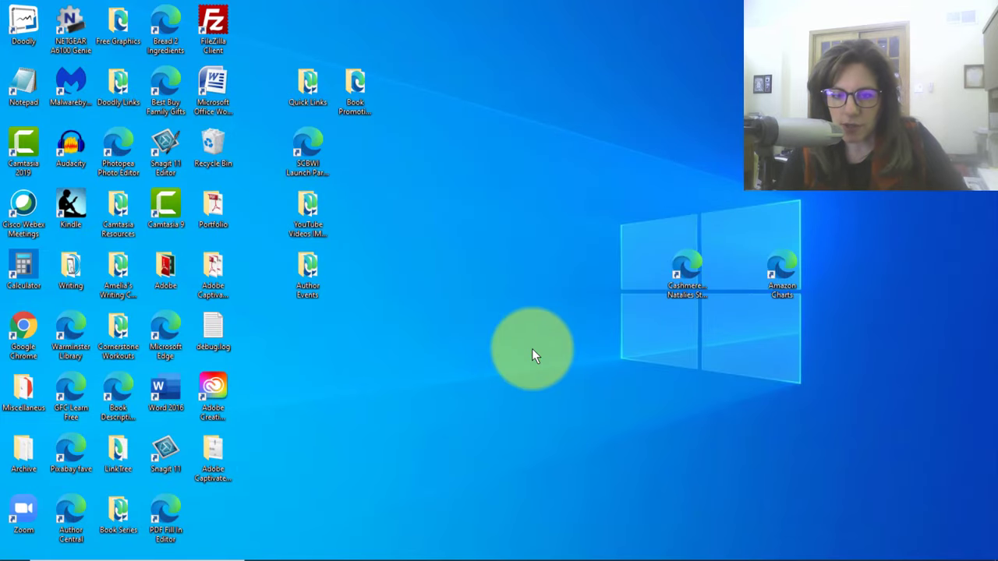
mouse_move(372, 548)
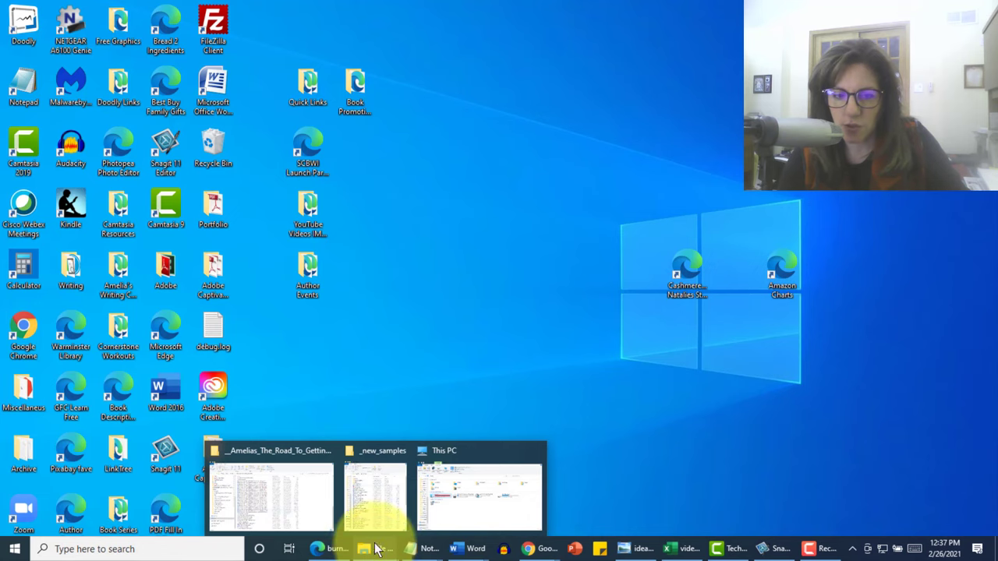
Step: Snap the This PC window to the right half and bring up the _new_samples window beside it
left_click(471, 501)
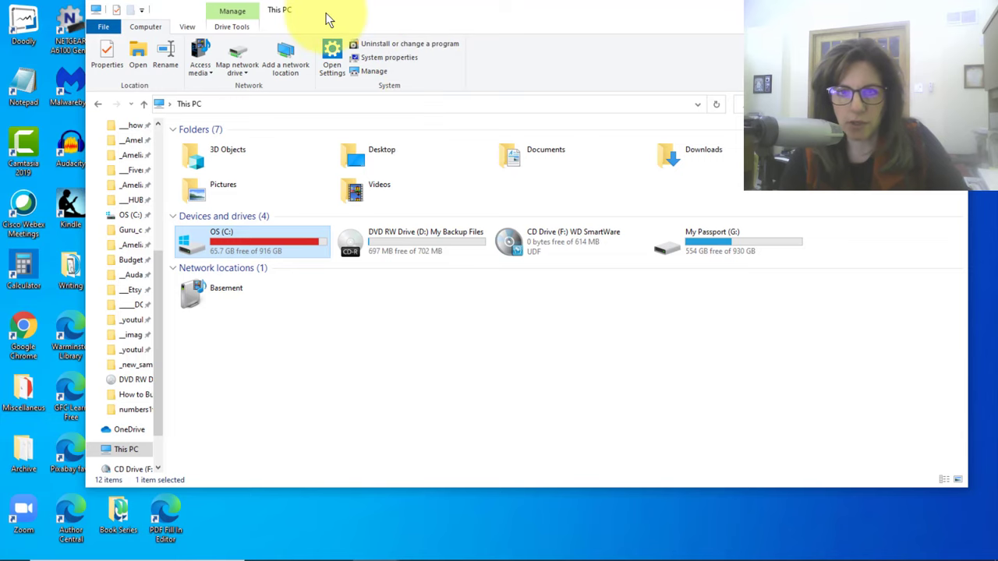
mouse_move(328, 20)
left_mouse_down()
mouse_move(503, 58)
mouse_move(851, 53)
left_mouse_up()
mouse_move(775, 53)
left_mouse_down()
mouse_move(934, 53)
mouse_move(341, 49)
mouse_move(550, 49)
mouse_move(699, 34)
mouse_move(766, 66)
mouse_move(954, 29)
mouse_move(997, 32)
left_mouse_up()
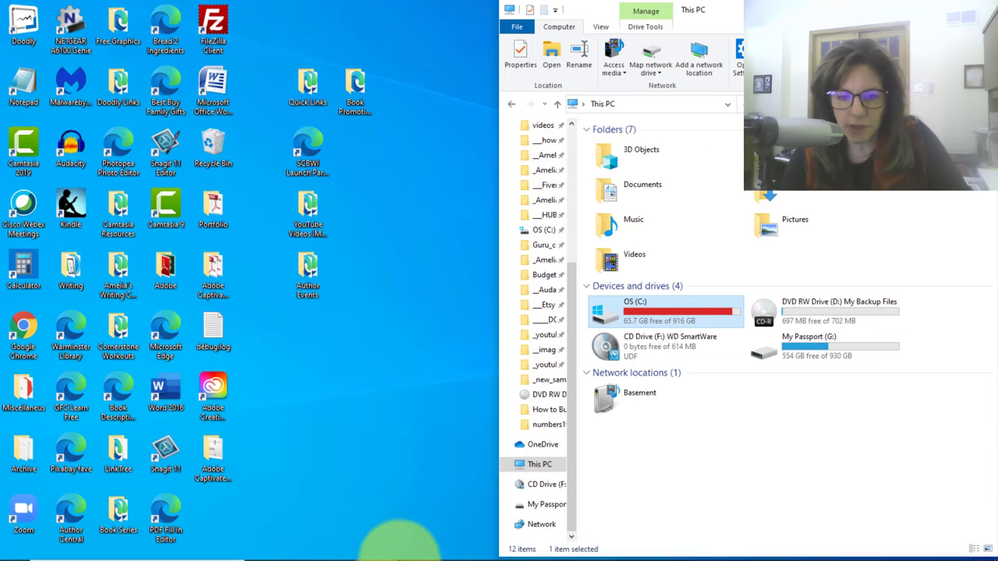
left_click(370, 551)
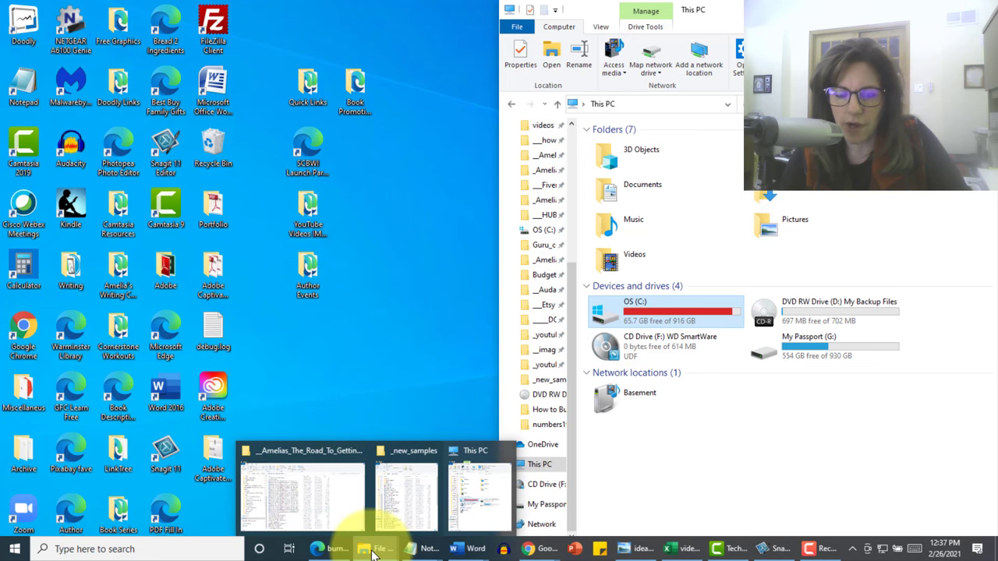
left_click(400, 484)
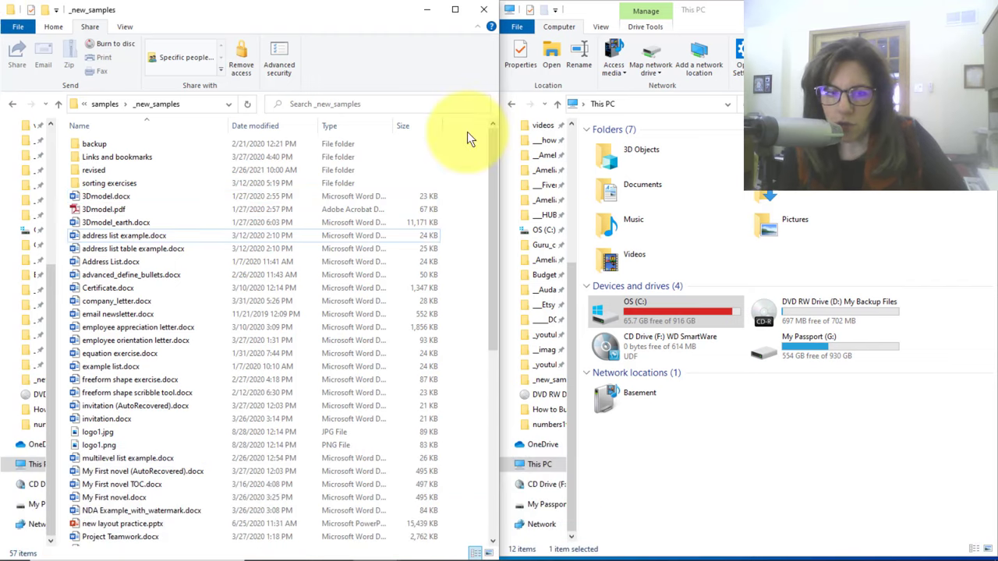
Step: Open drive D: and drag 3Dmodel_earth and both address list examples onto the disc
double_click(818, 303)
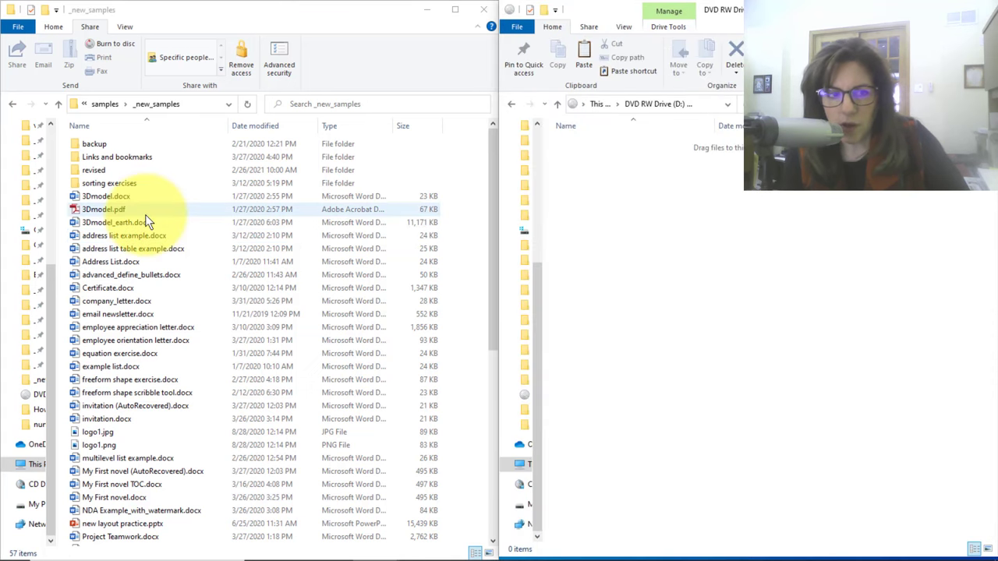
left_click(142, 223)
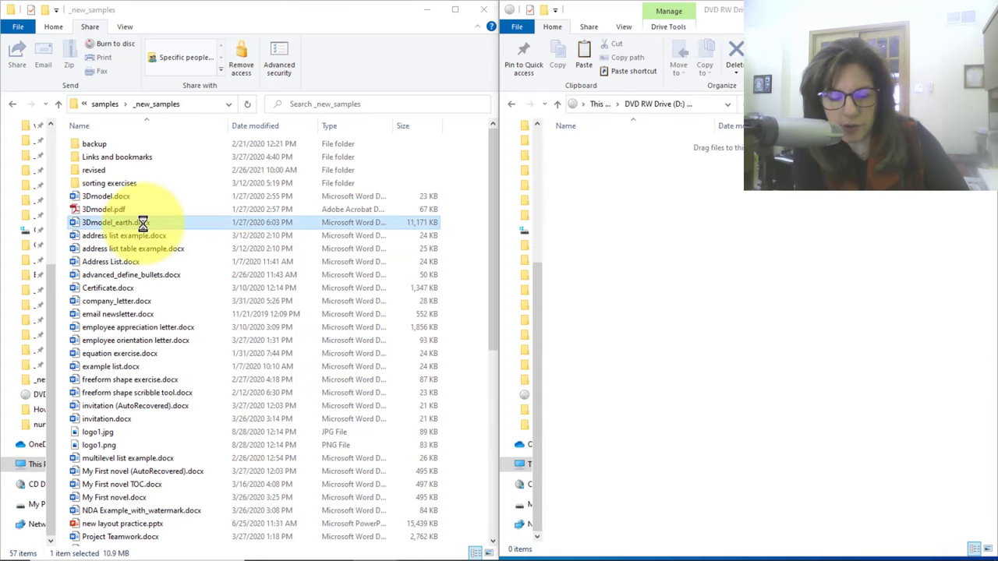
left_click(175, 249, "shift")
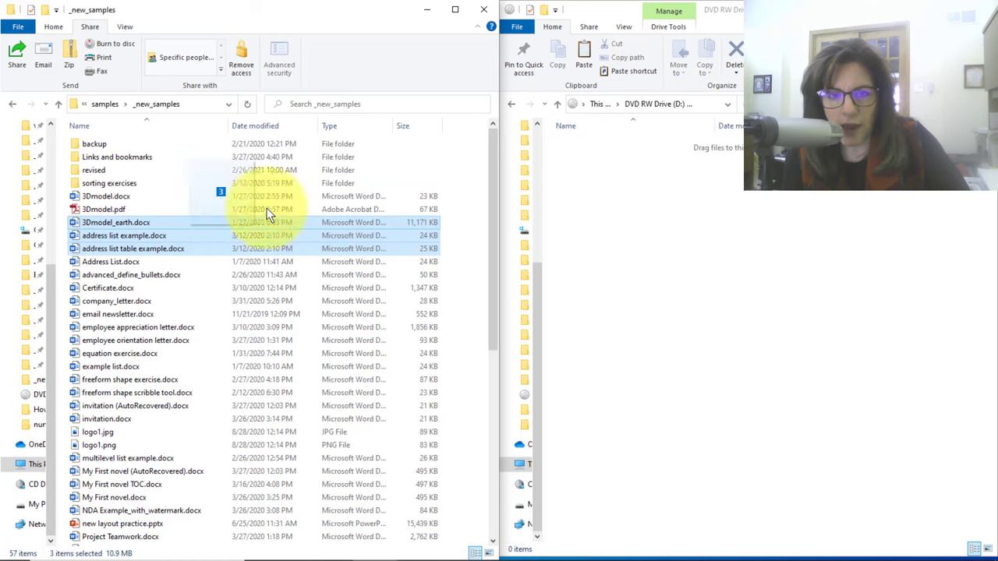
left_click_drag(191, 222, 661, 237)
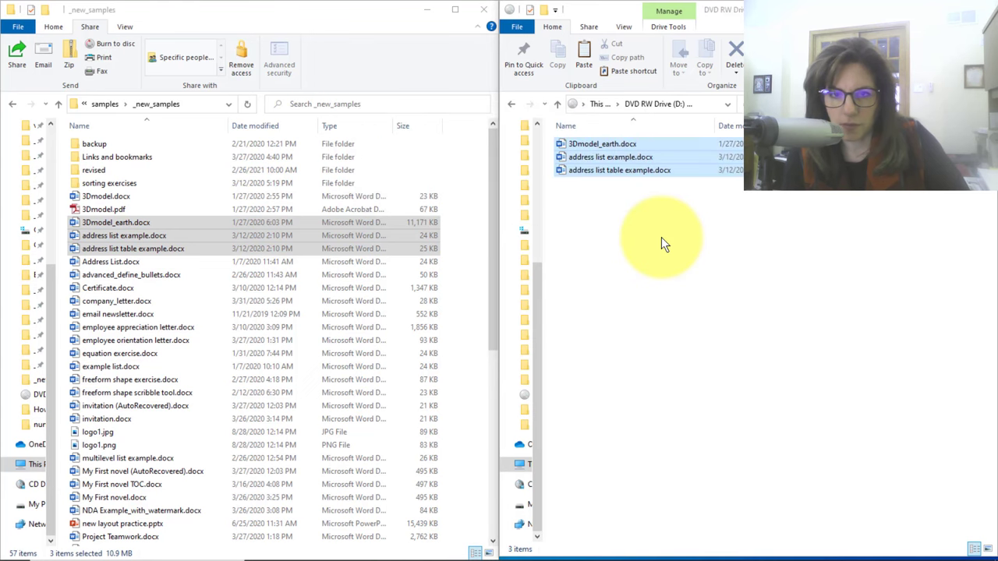
Step: Copy and paste advanced_define_bullets.docx onto the disc, then select the employee appreciation letter
left_click(171, 273)
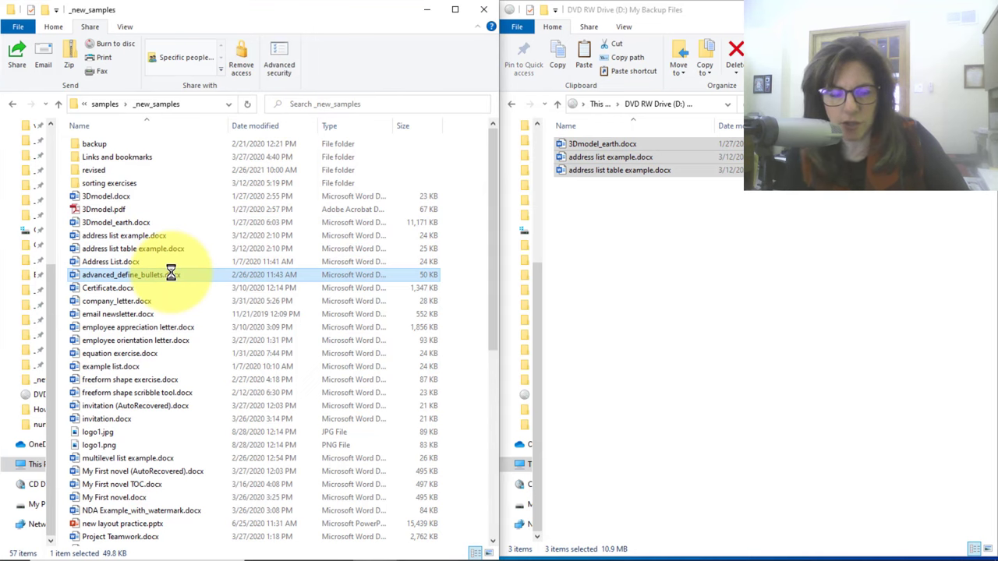
right_click(171, 273)
left_click(242, 489)
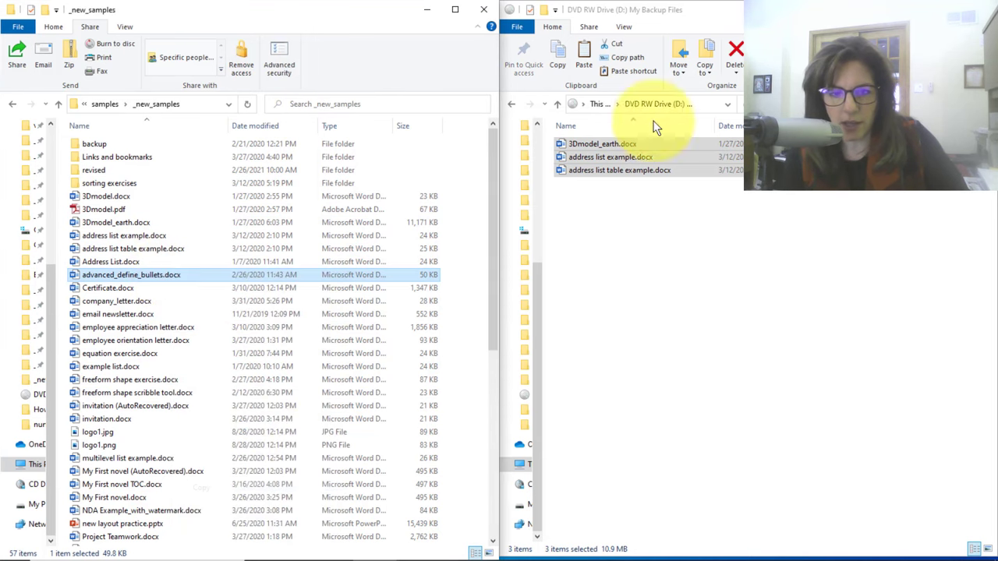
left_click(601, 256)
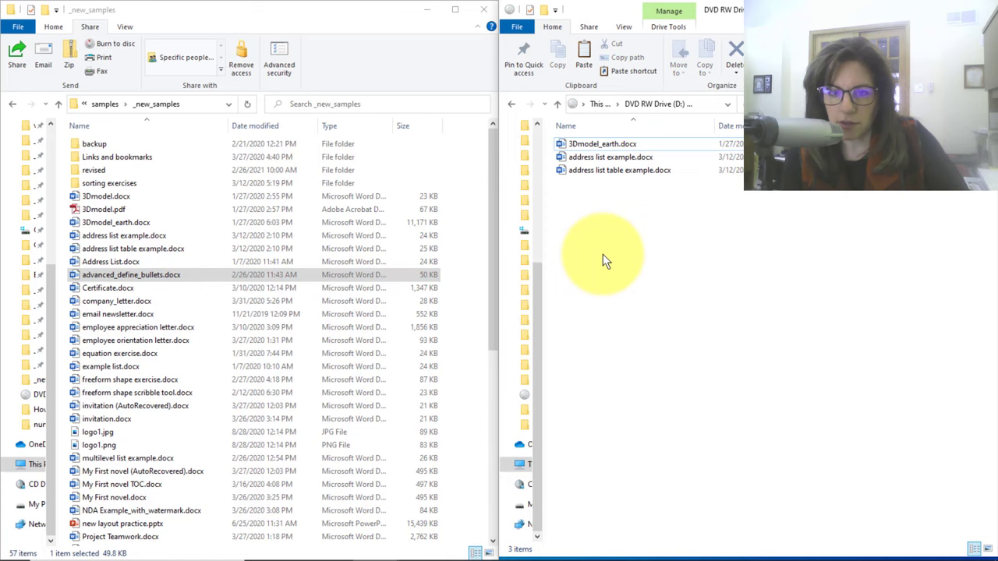
right_click(603, 254)
left_click(633, 341)
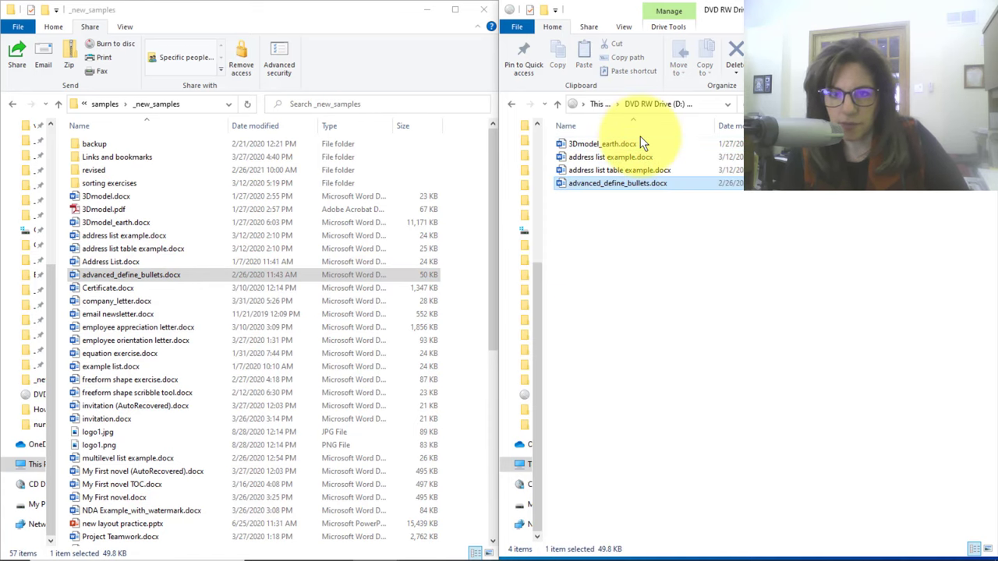
left_click(137, 326)
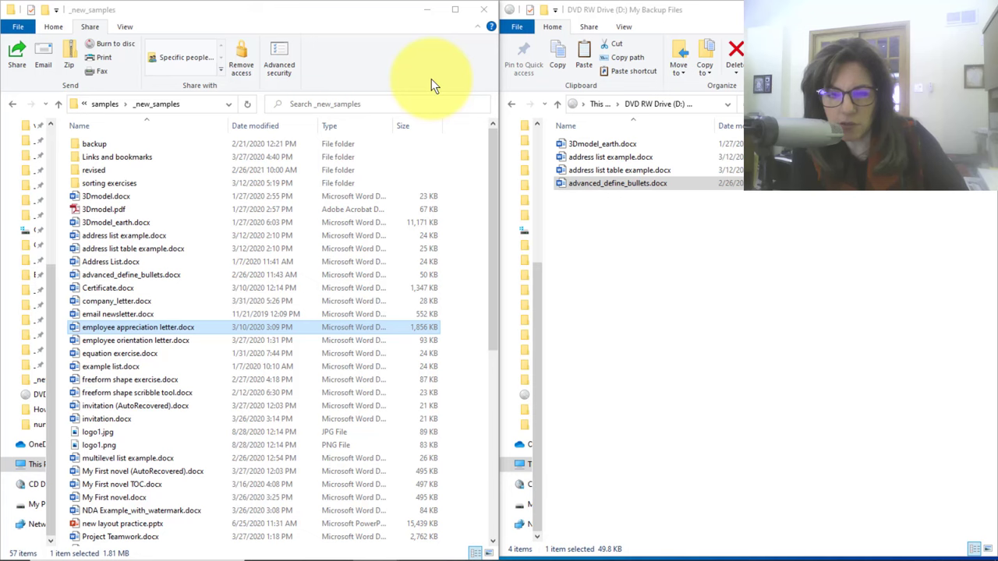
Step: Add the employee orientation letter to the selection and burn both letters to disc
left_click(170, 343, "ctrl")
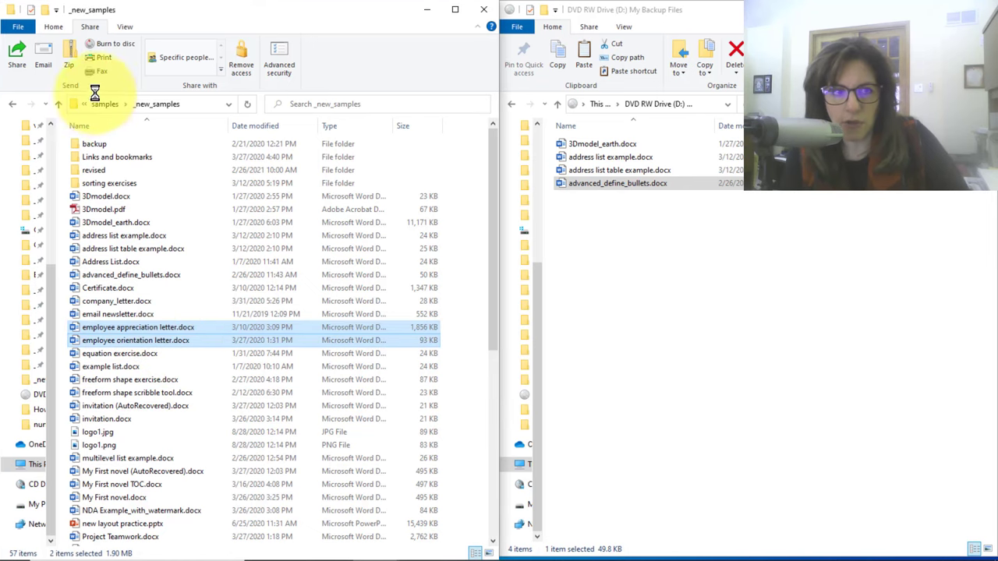
left_click(116, 45)
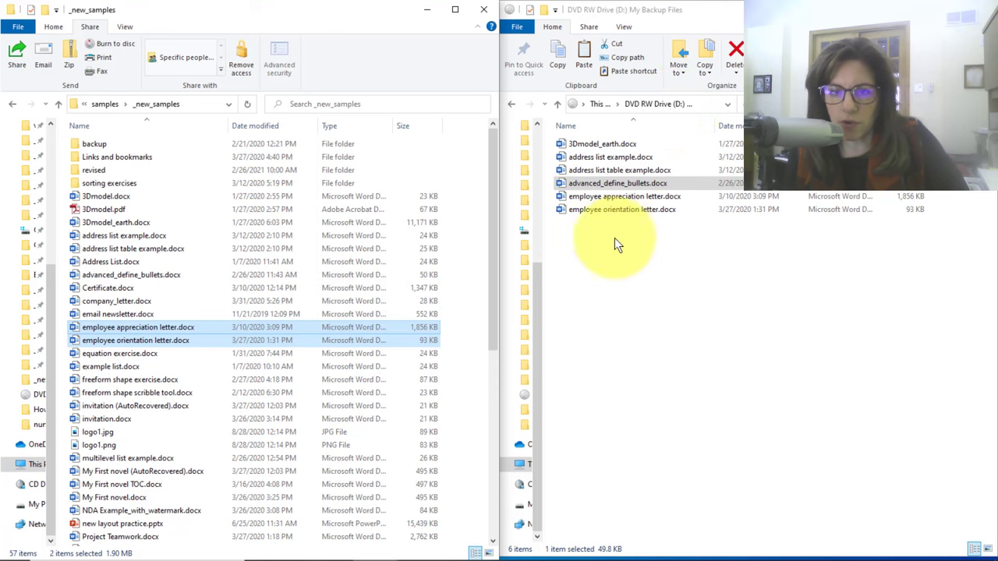
Step: Delete 3Dmodel_earth.docx from the disc and confirm the permanent deletion
left_click(615, 144)
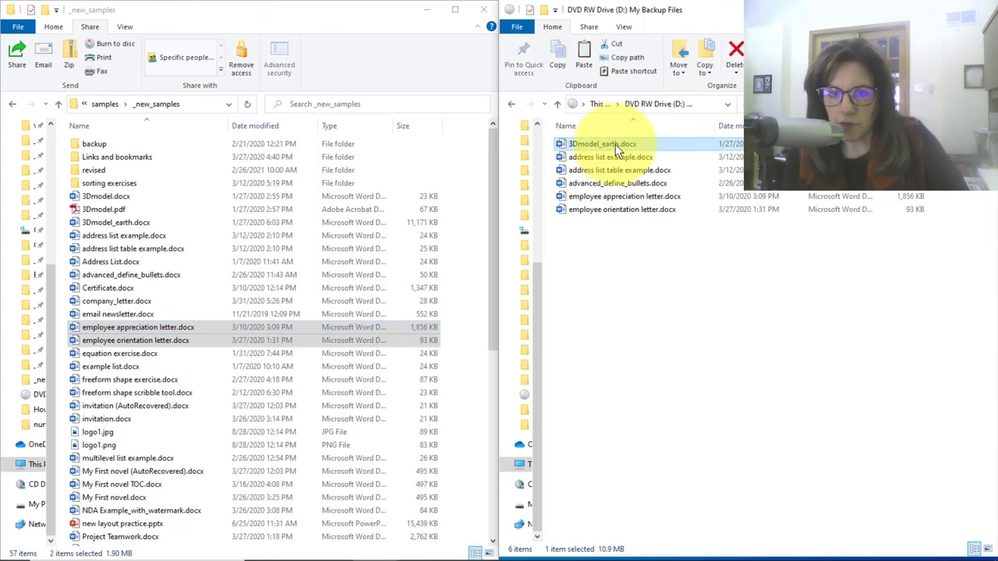
right_click(615, 144)
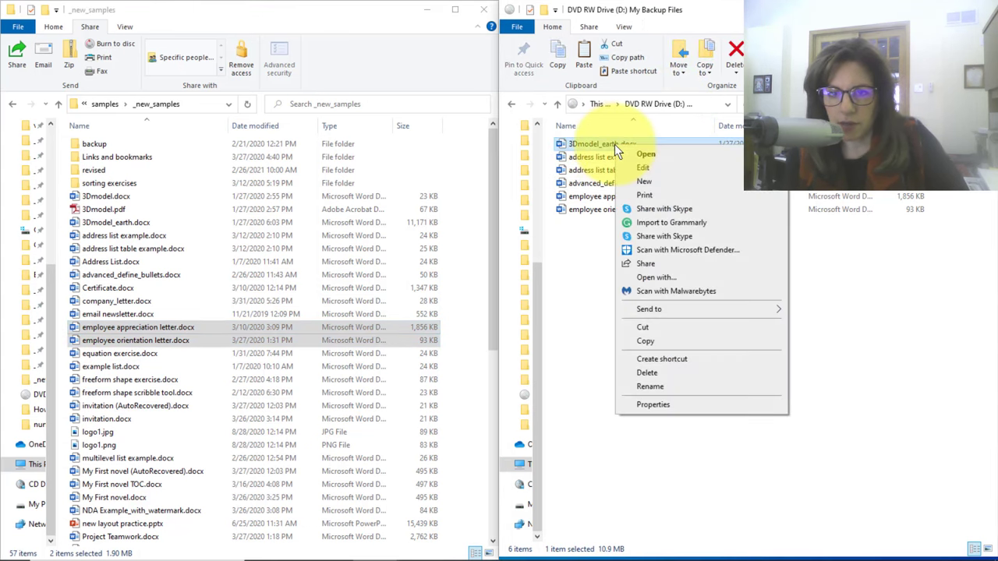
left_click(653, 372)
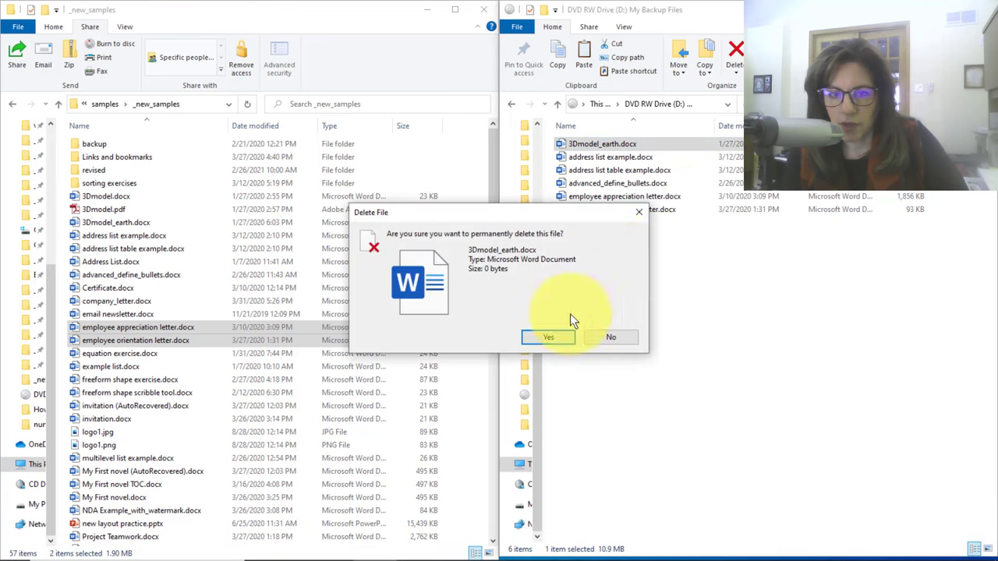
left_click(549, 337)
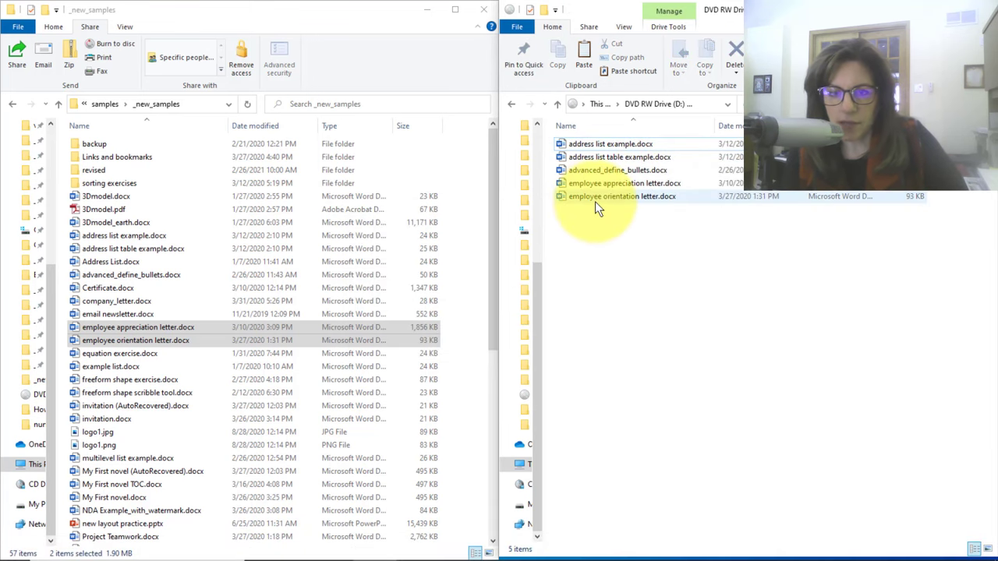